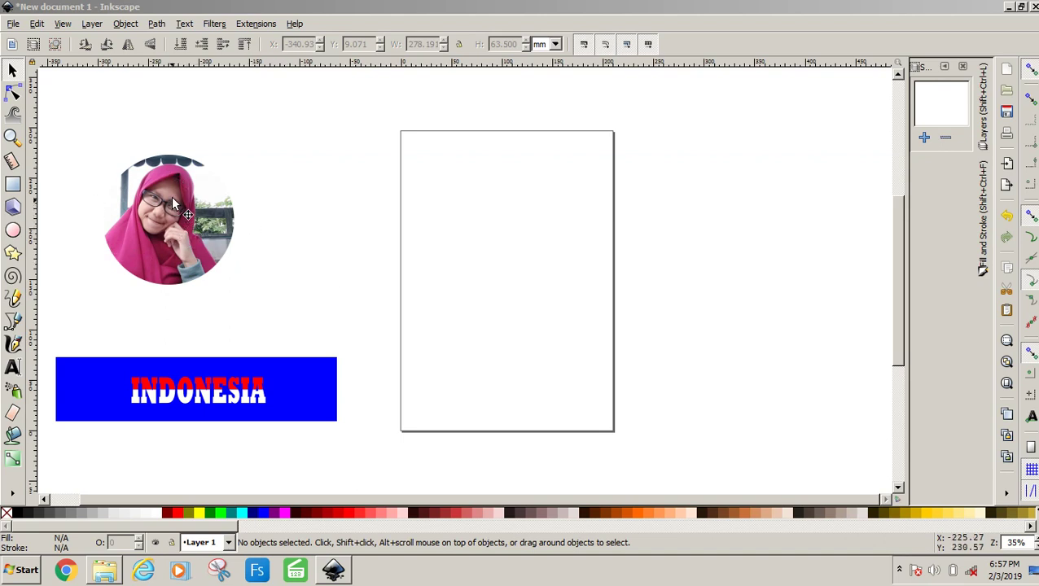
Import anggi 7.PNG as an embedded image and place it just right of the page
click(14, 24)
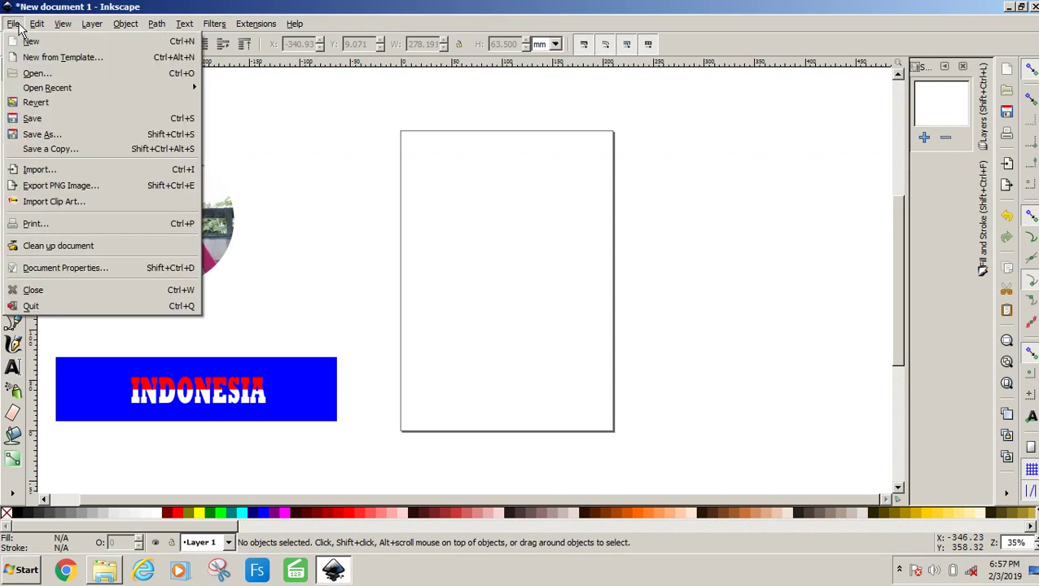
click(45, 176)
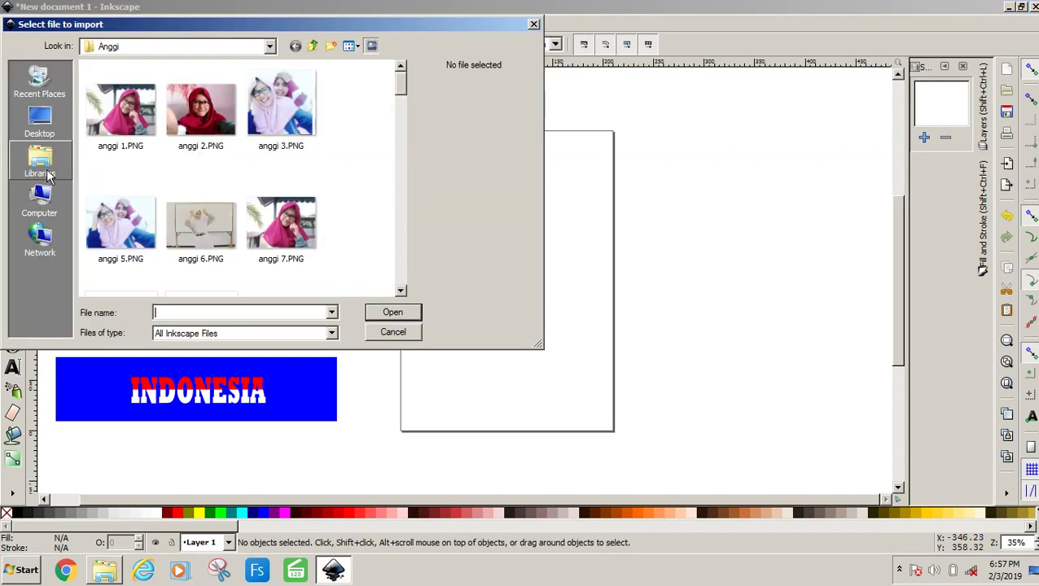
click(283, 221)
click(391, 312)
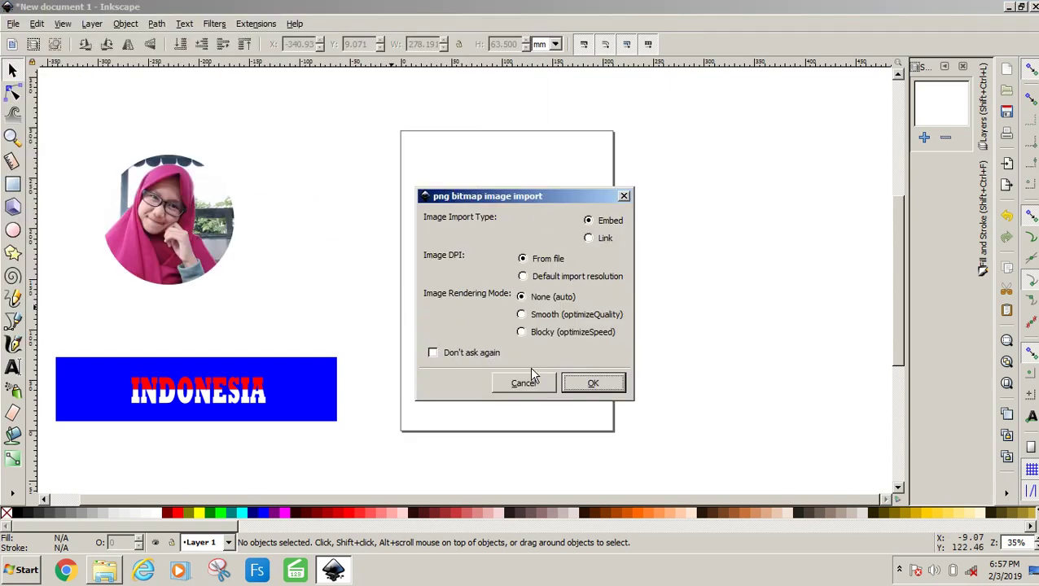
click(582, 385)
drag(586, 382, 725, 210)
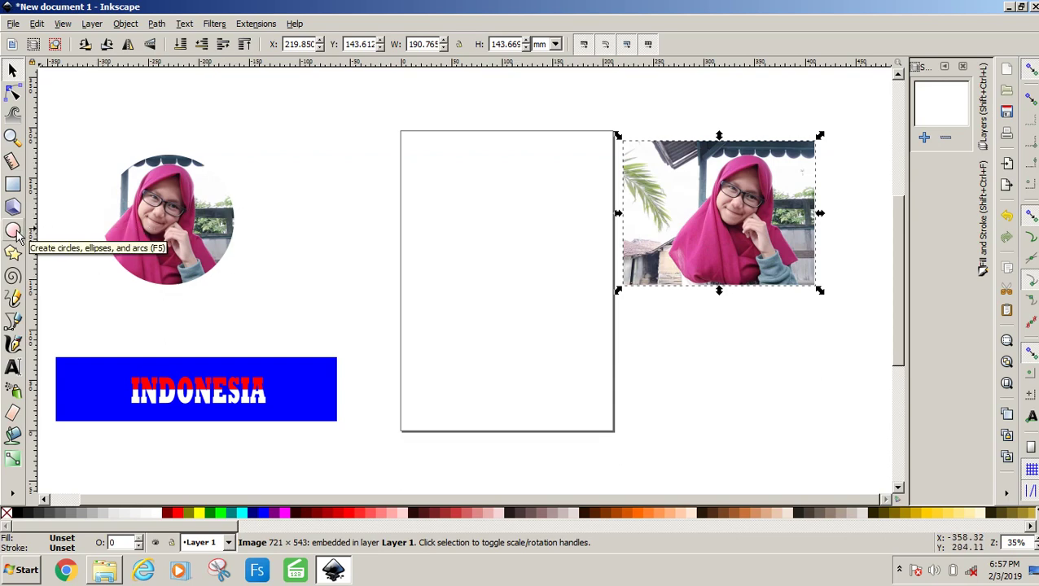
Draw a red-outlined circle on the page with the Ellipse tool
click(13, 232)
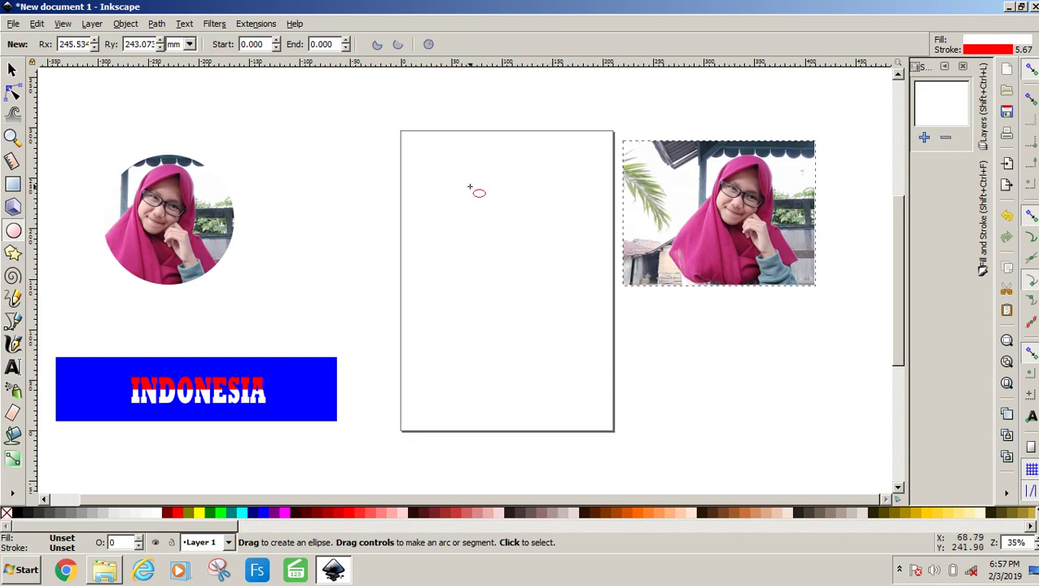
drag(466, 177, 601, 324)
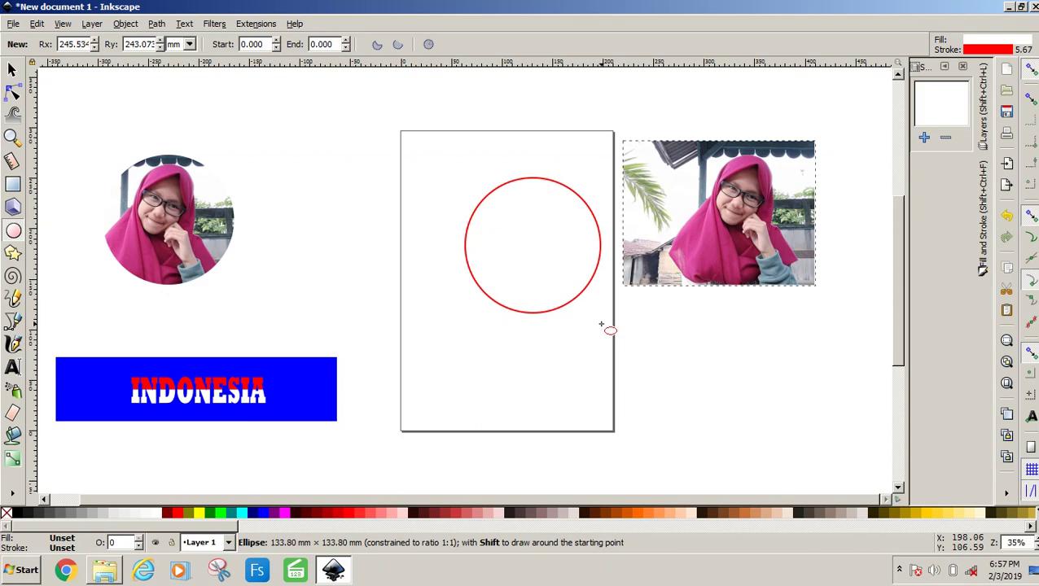
drag(601, 325, 602, 325)
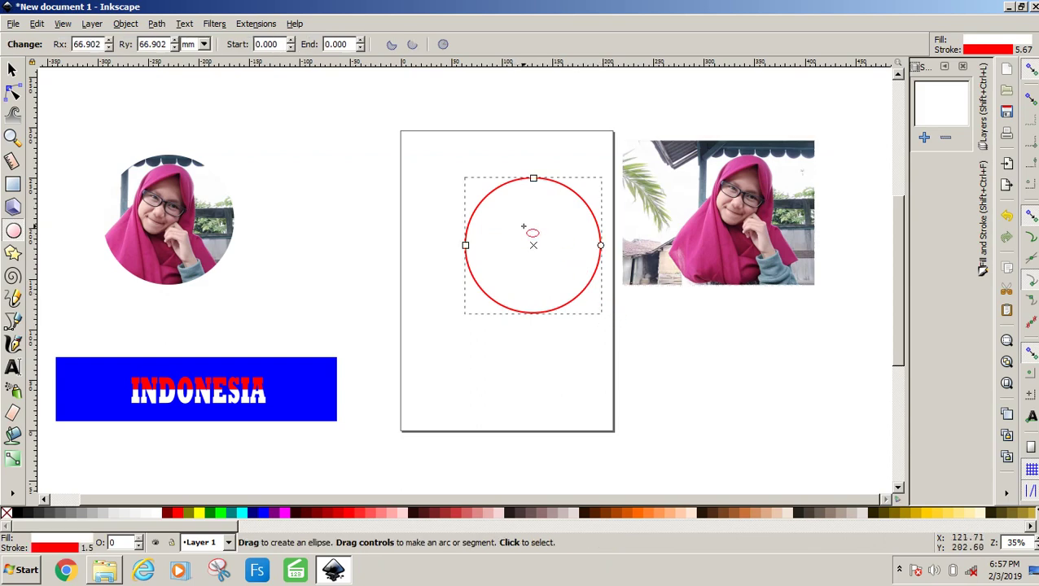
Move the circle over the face in the photo, then select both photo and circle
key(s)
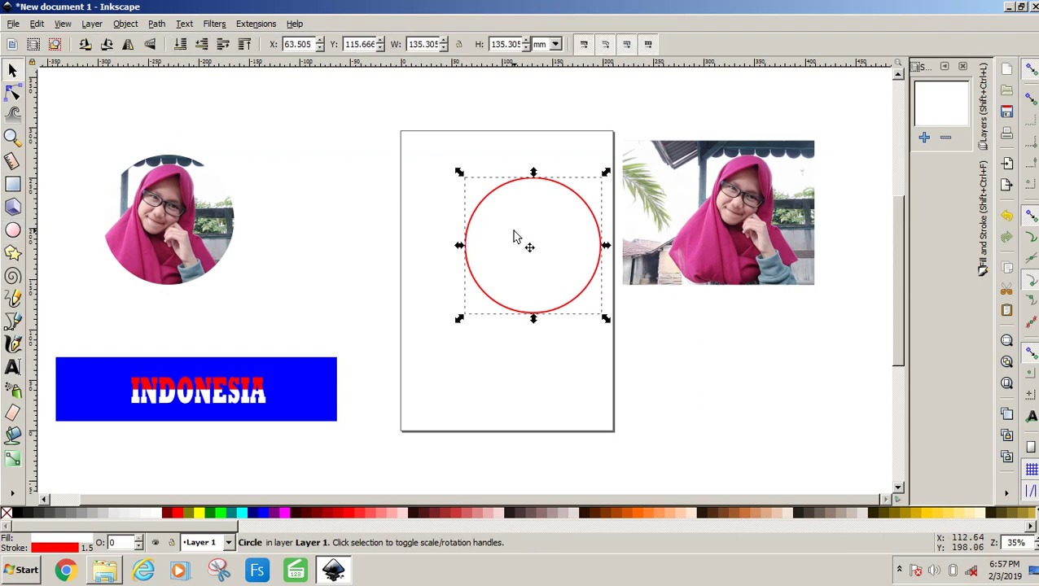
drag(514, 234, 720, 202)
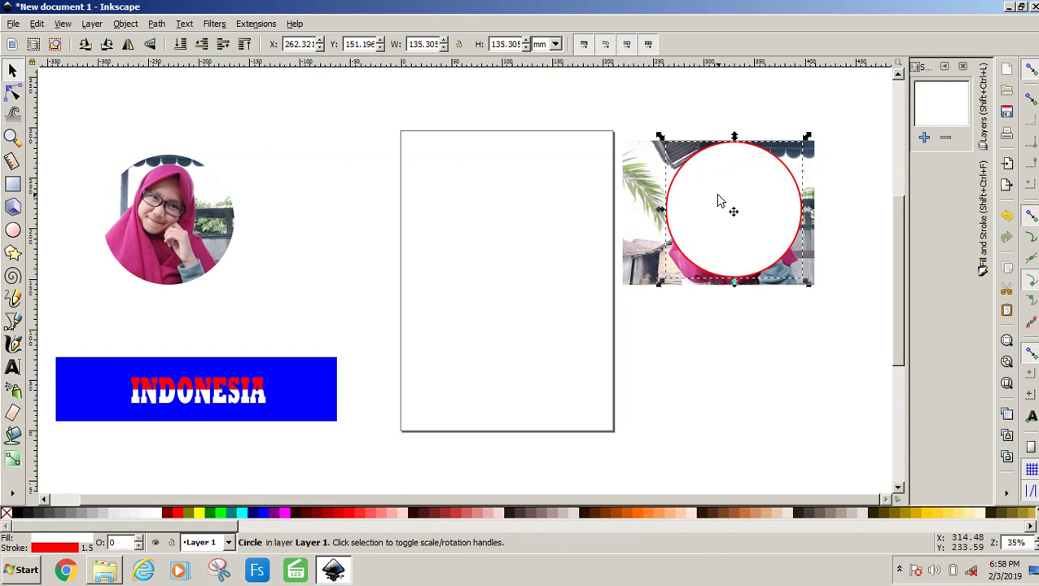
click(729, 339)
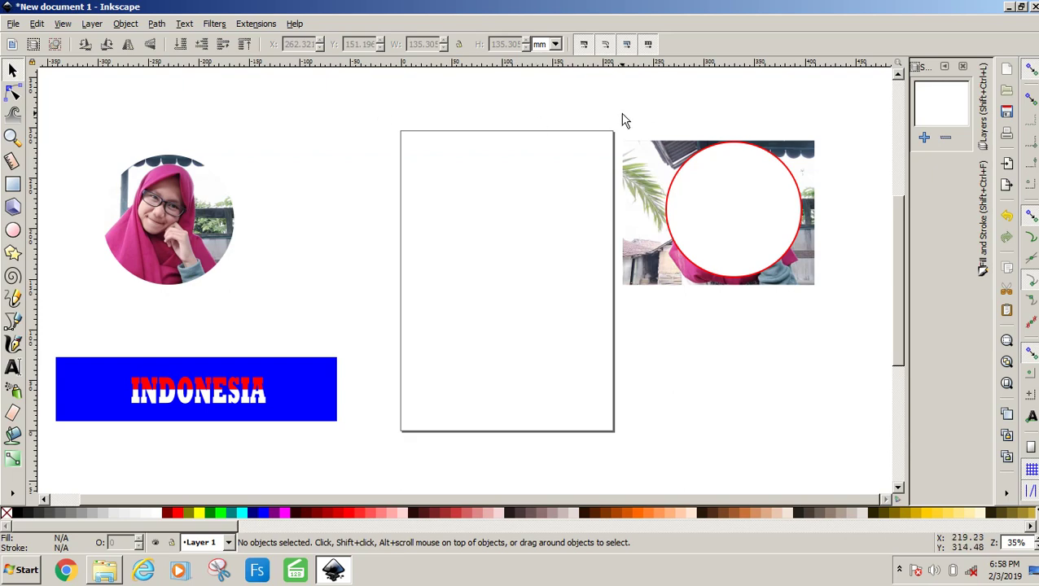
drag(583, 113, 850, 342)
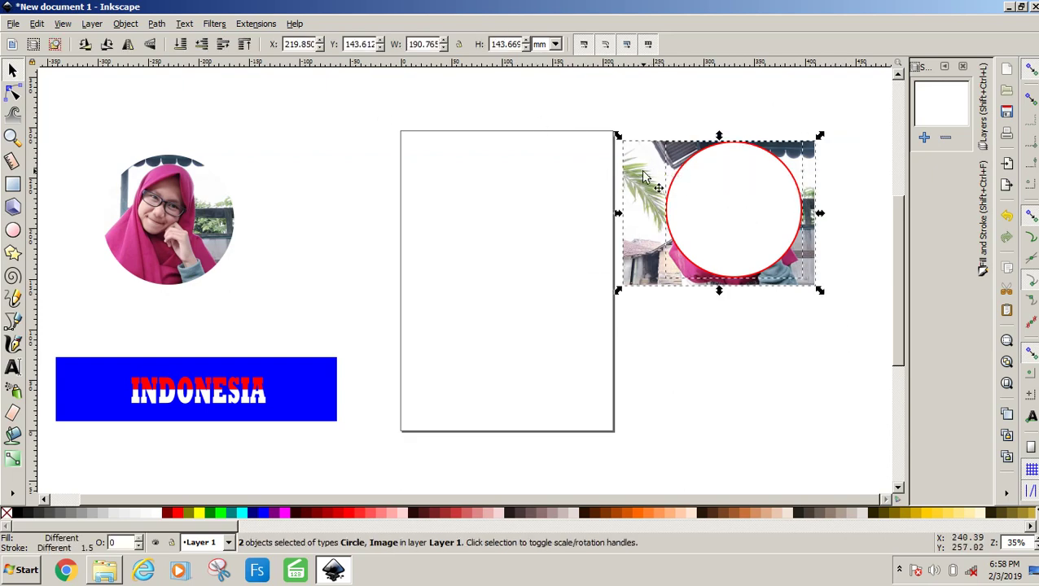
Apply Set Clip to the photo and circle, leaving a 133.804 mm round portrait
right_click(716, 196)
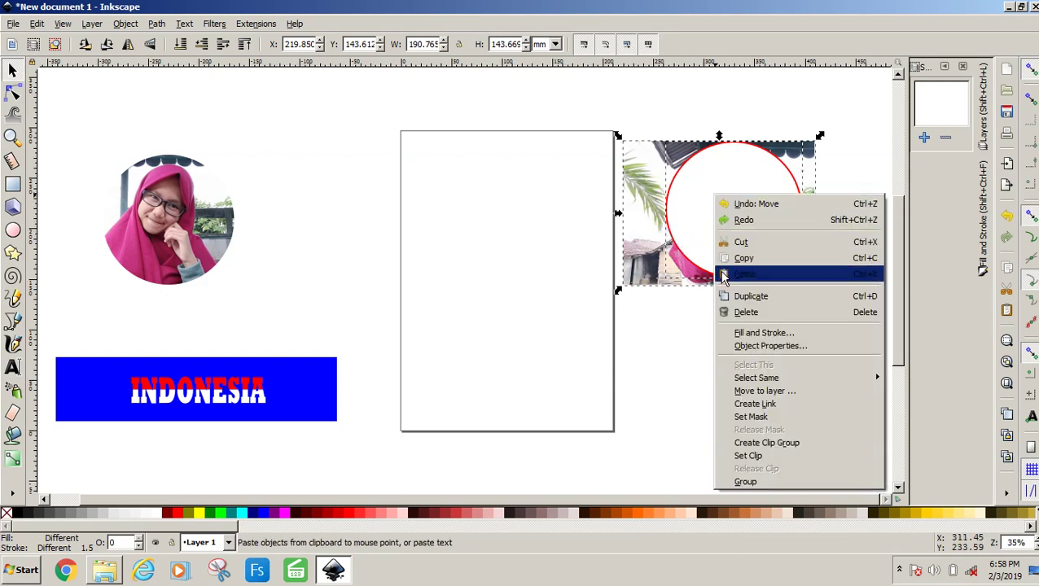
click(776, 456)
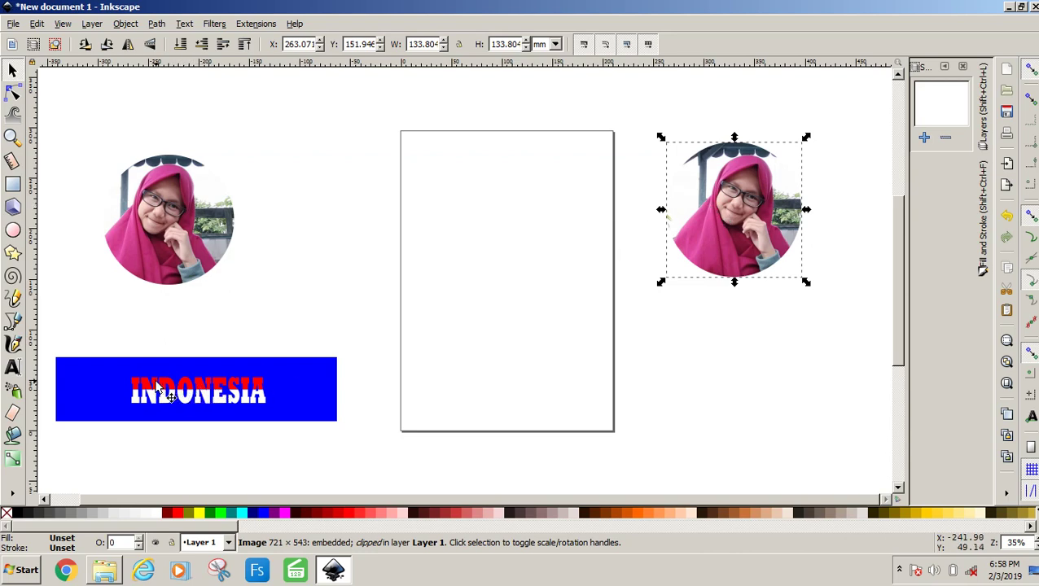
Add the text INDONESIA to the right of the page
click(19, 368)
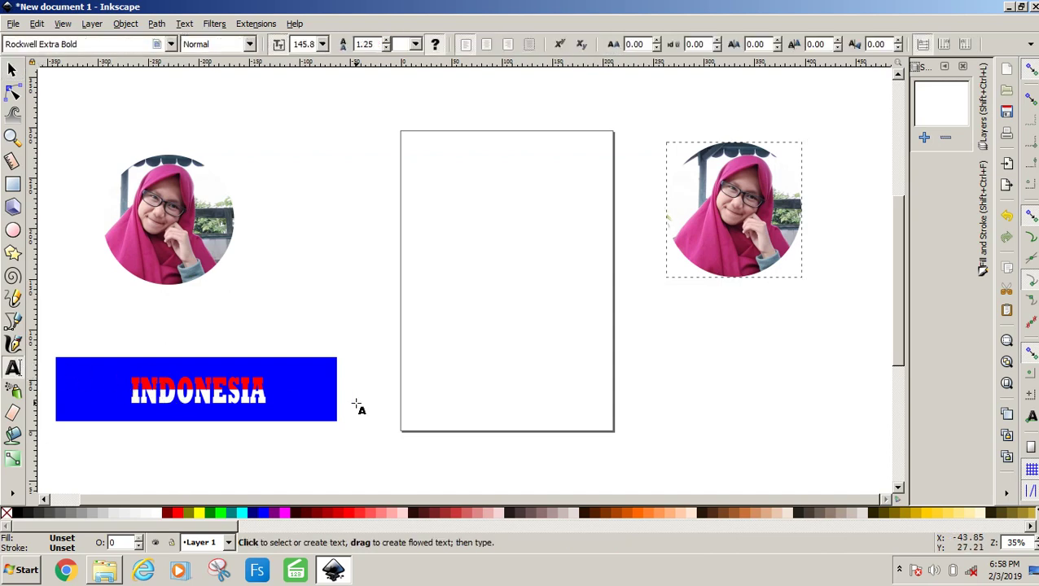
click(634, 404)
text(IN)
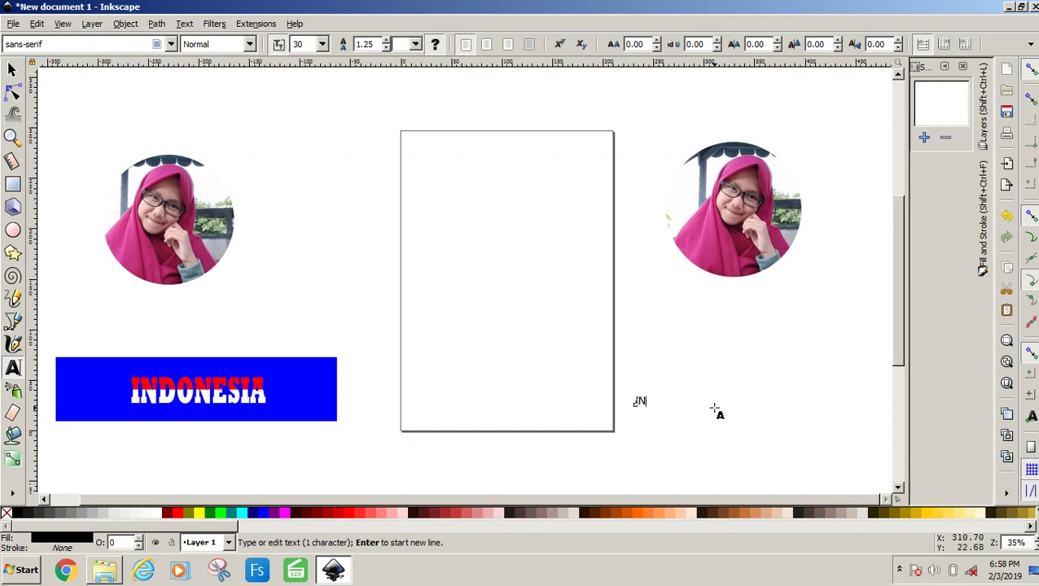
text(DONESIA)
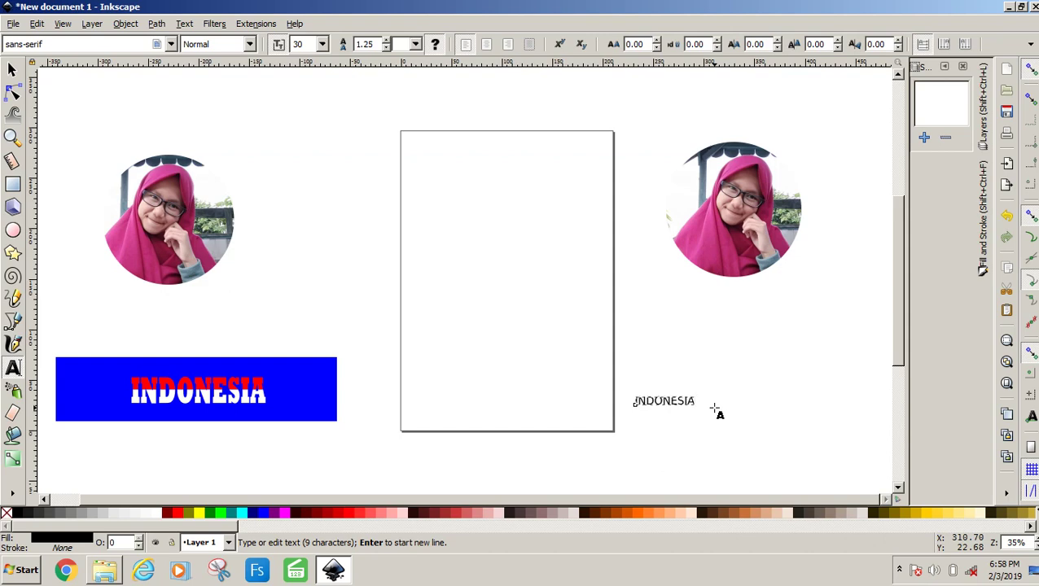
Set the INDONESIA text in Rockwell Extra Bold at size 72
key(ctrl+a)
click(170, 44)
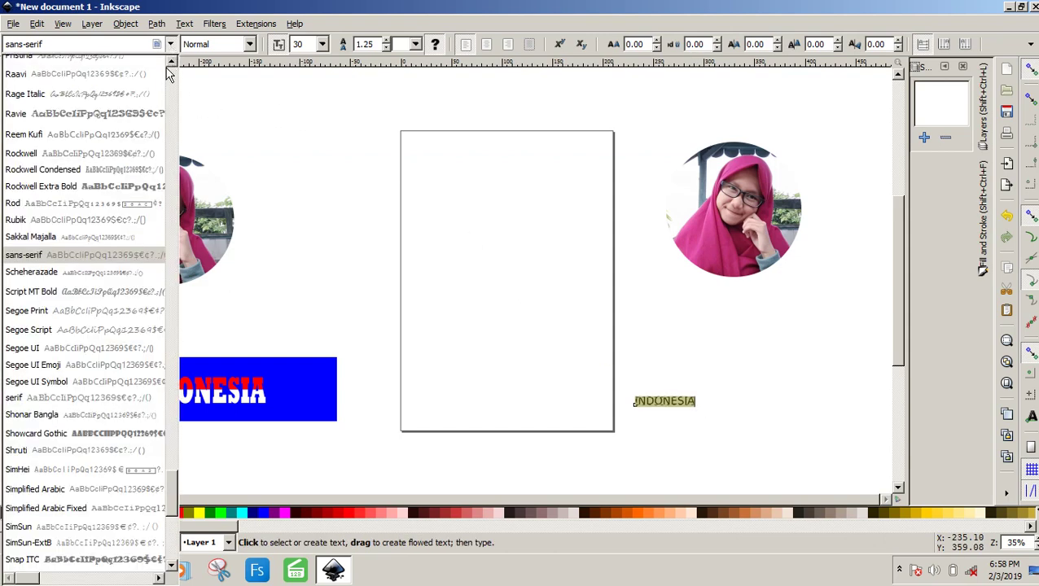
click(106, 189)
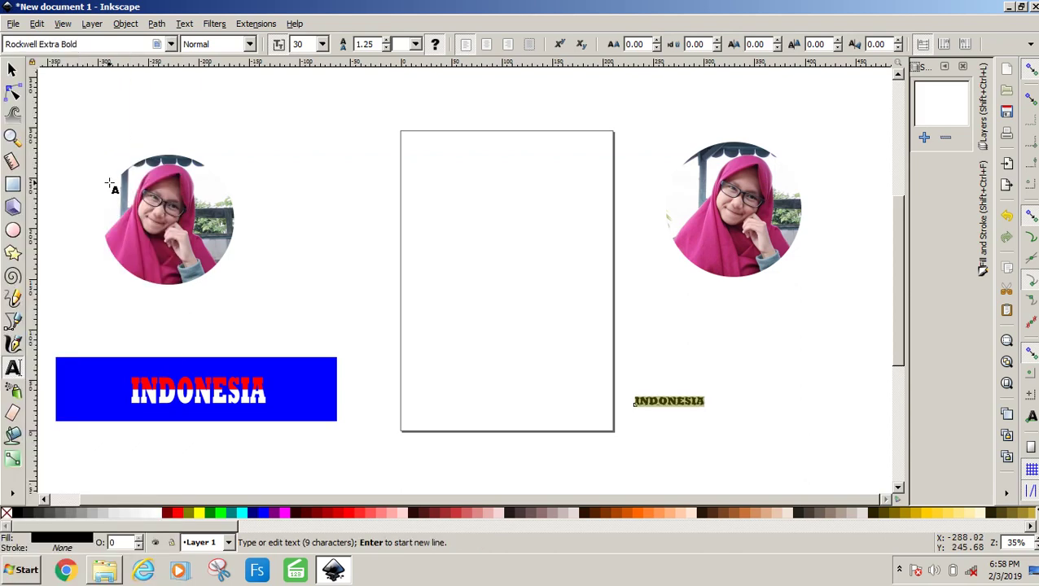
click(321, 44)
click(316, 400)
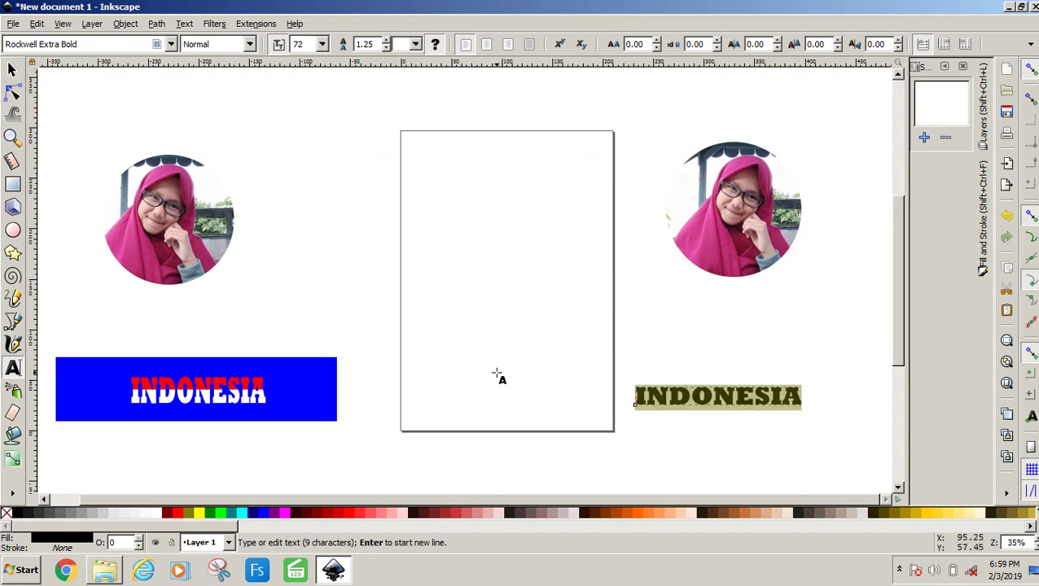
click(636, 444)
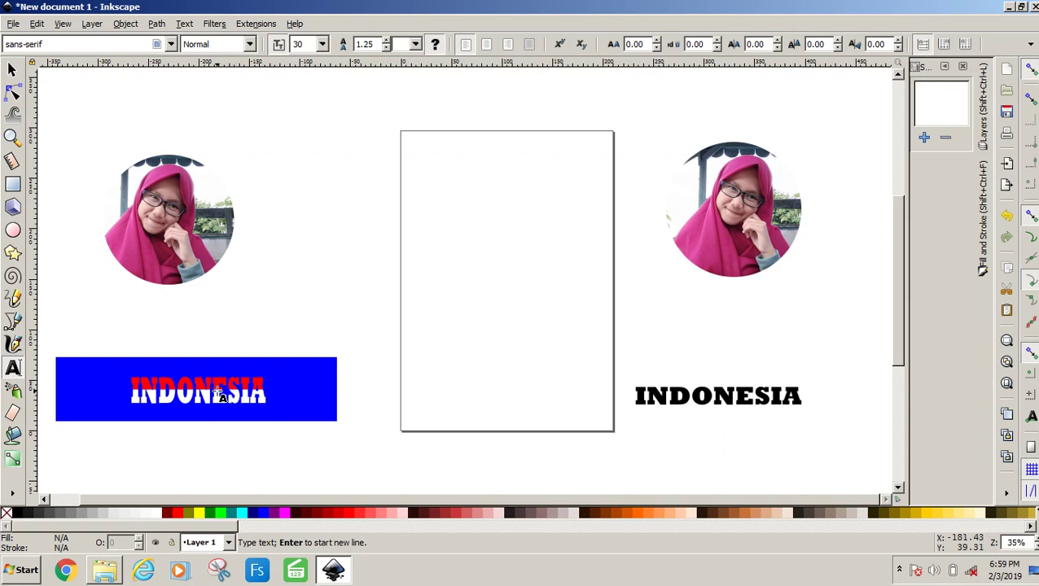
Draw a long bar across the page and colour it red
click(13, 186)
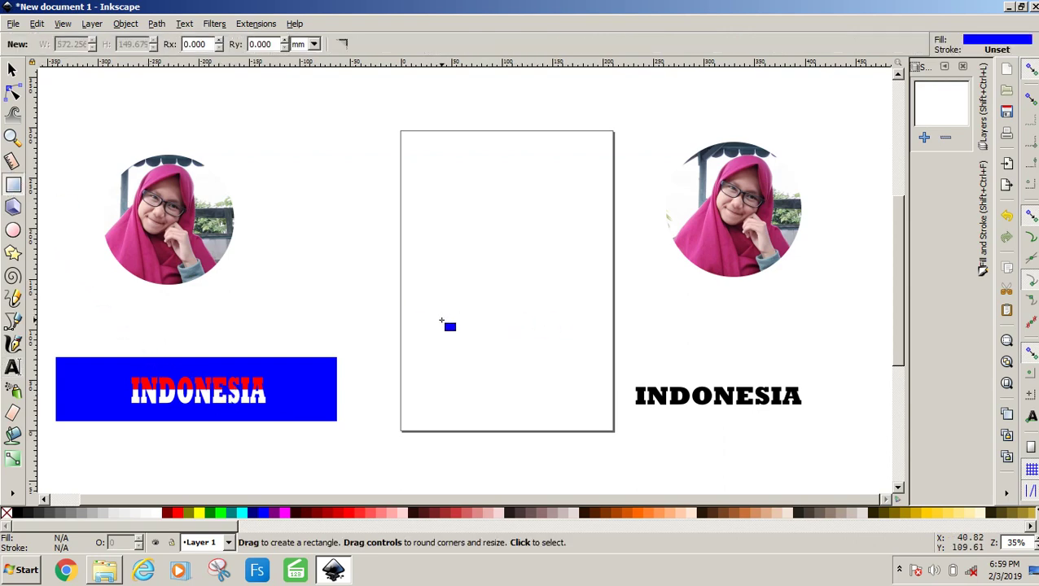
drag(442, 321, 663, 354)
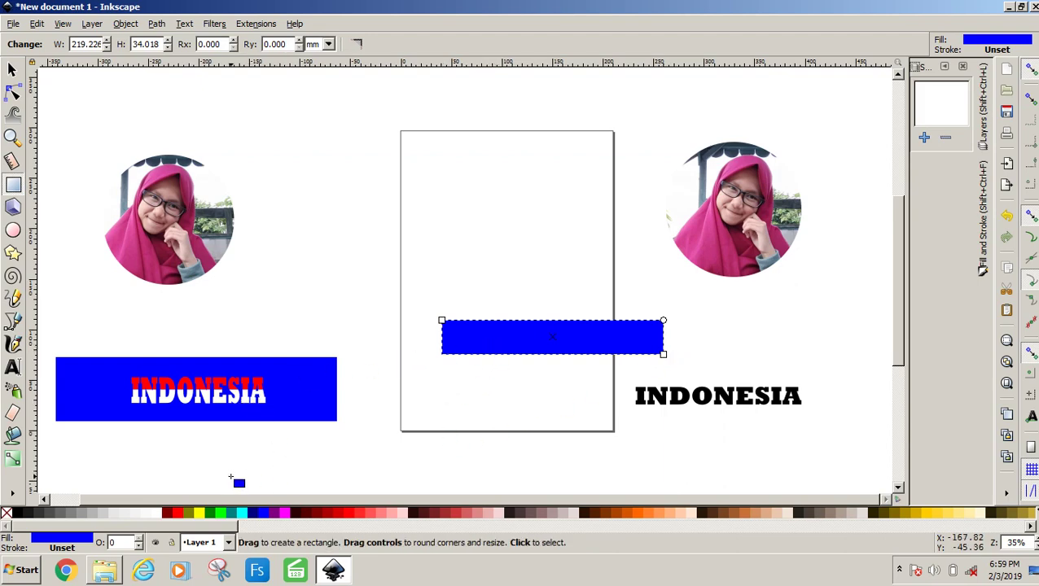
click(178, 516)
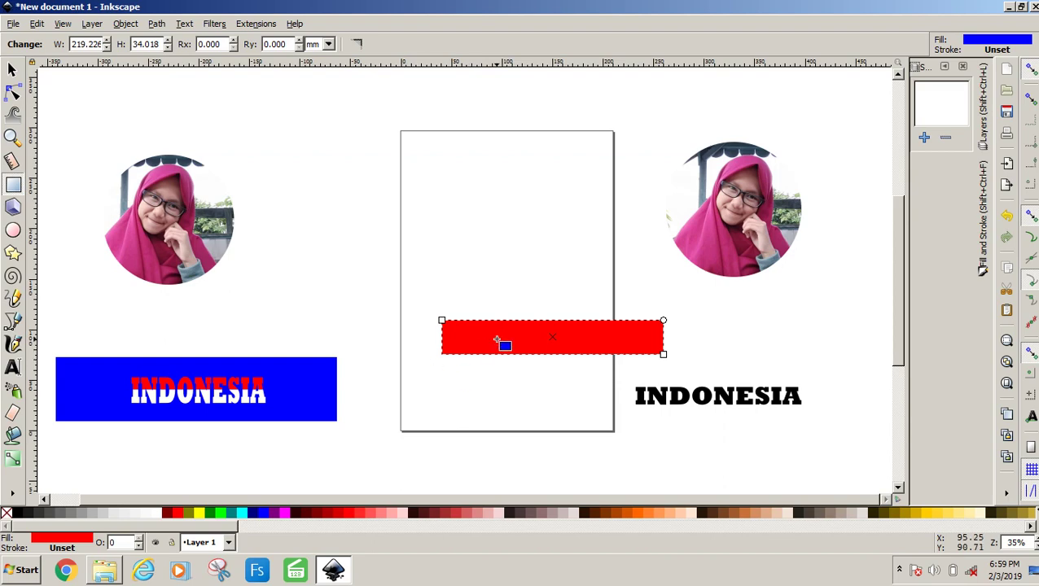
key(ctrl)
Stack a white bar under the red one, move INDONESIA aside, and select both bars
click(14, 70)
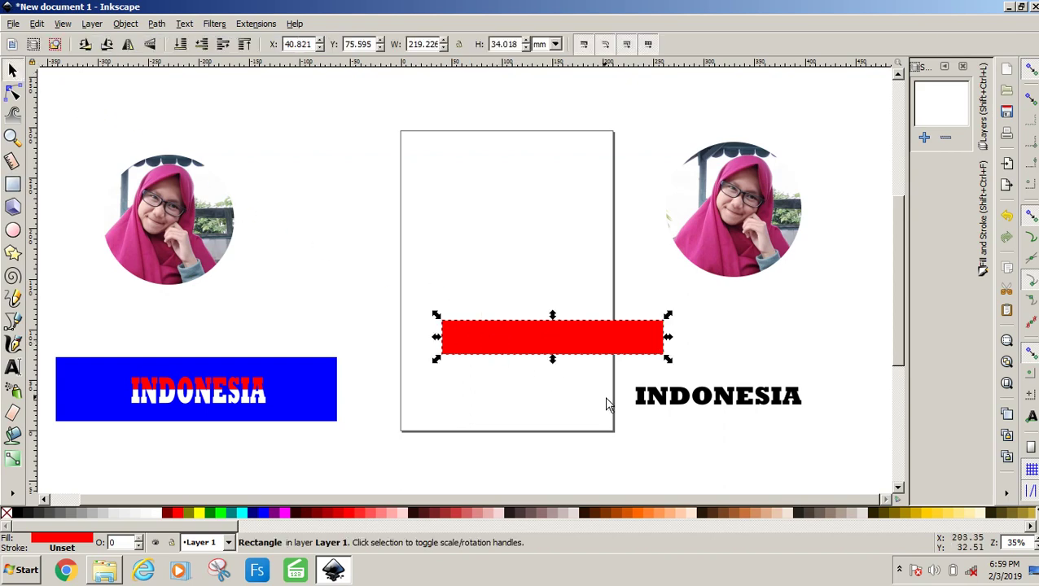
drag(575, 347, 570, 385)
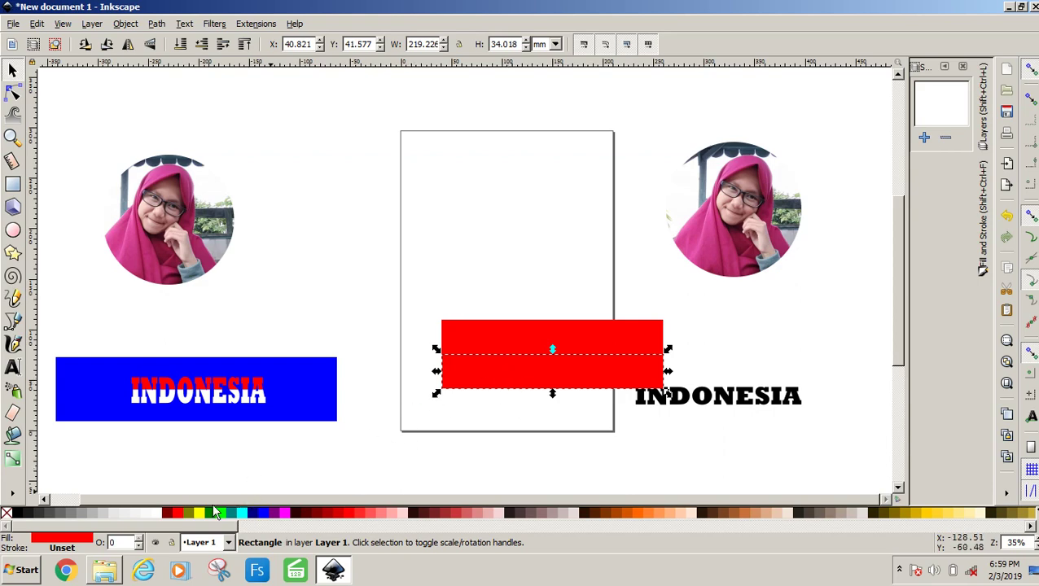
click(159, 519)
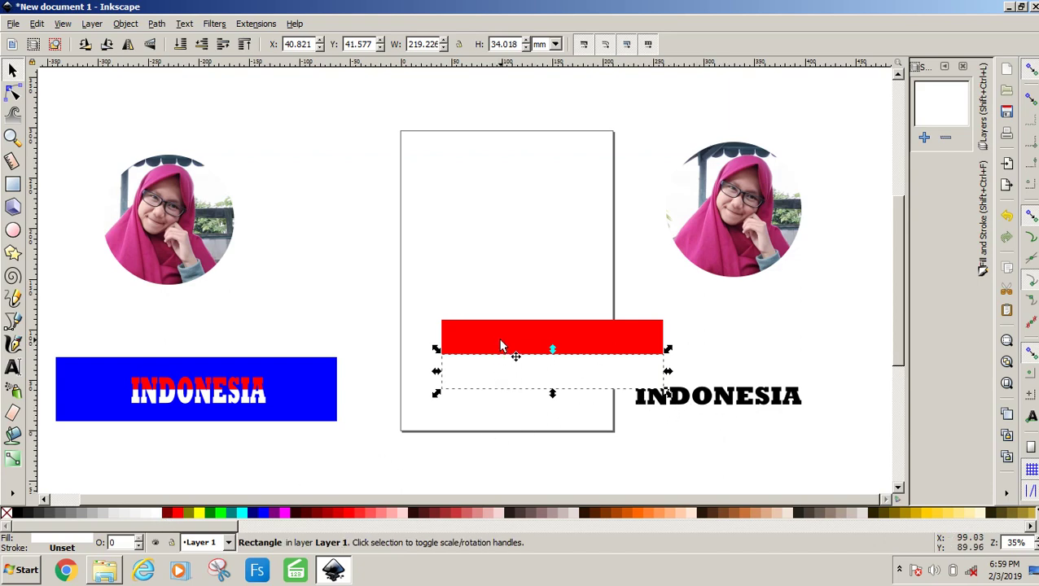
mouse_move(714, 403)
mouse_down()
mouse_move(817, 422)
mouse_move(804, 431)
mouse_up()
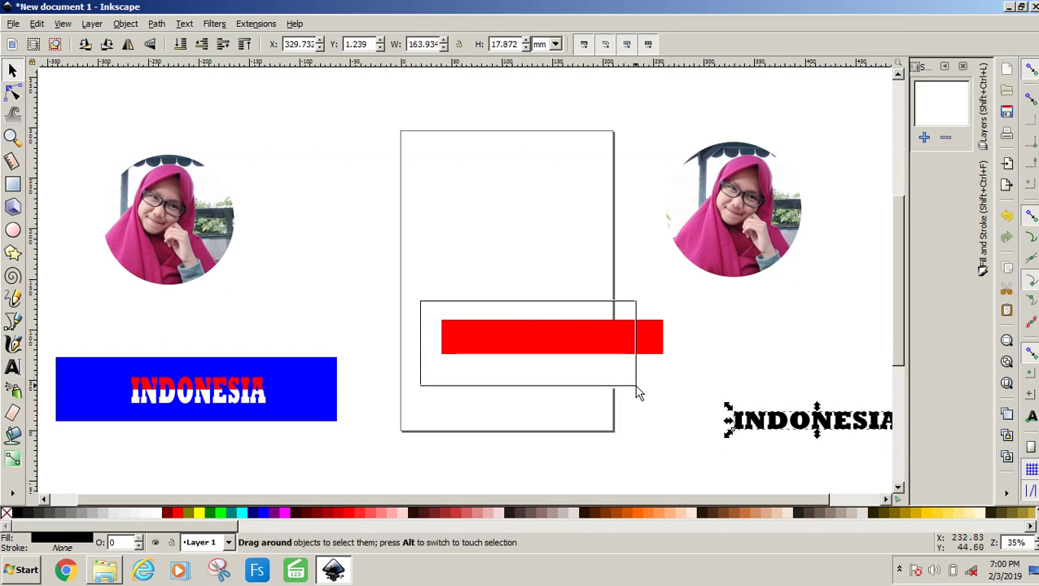
drag(434, 308, 677, 396)
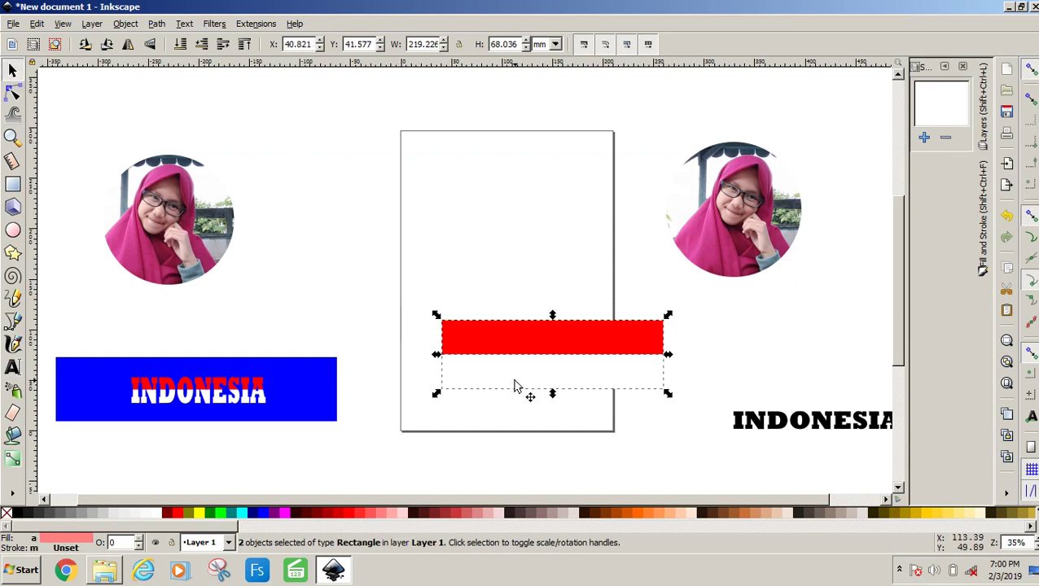
Group the red and white bars and move the flag right and down
right_click(492, 346)
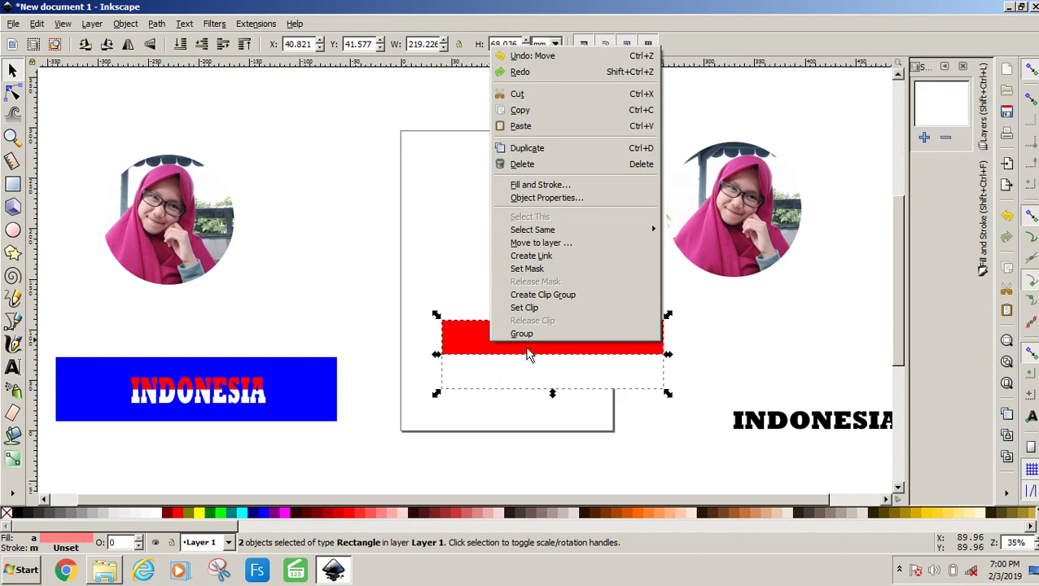
click(527, 336)
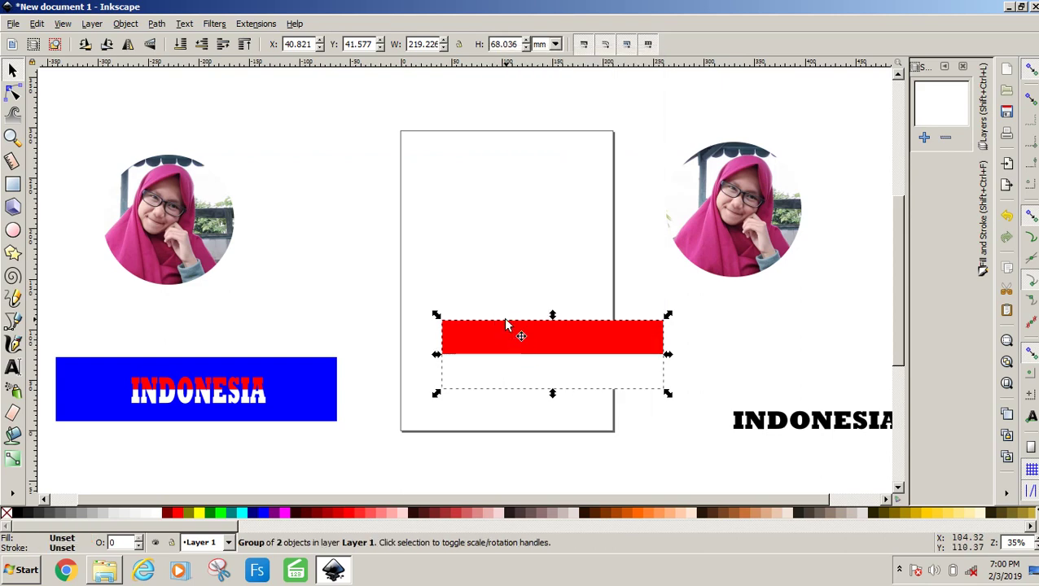
mouse_move(504, 321)
mouse_down()
mouse_move(518, 347)
mouse_move(592, 364)
mouse_up()
Move INDONESIA next to the flag and lower the flag group beneath the text
mouse_move(813, 427)
mouse_down()
mouse_move(784, 432)
mouse_move(624, 376)
mouse_up()
click(625, 375)
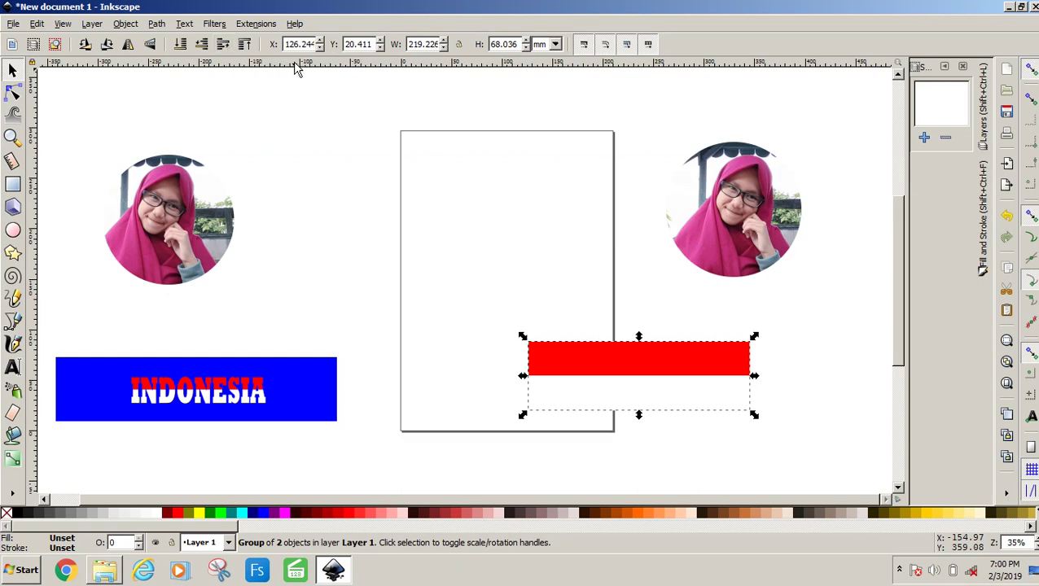
click(228, 49)
click(601, 360)
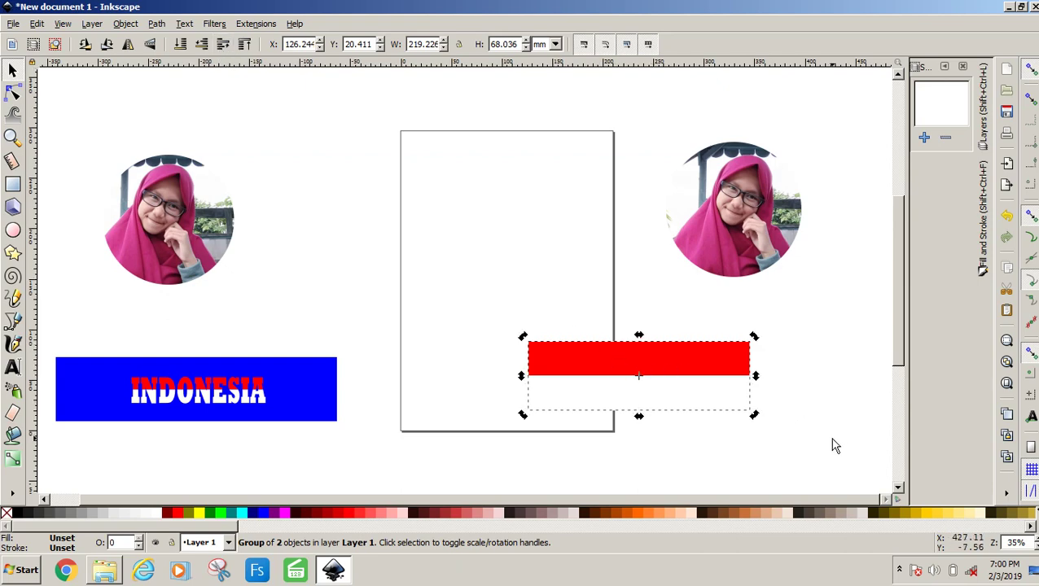
key(Page_Down)
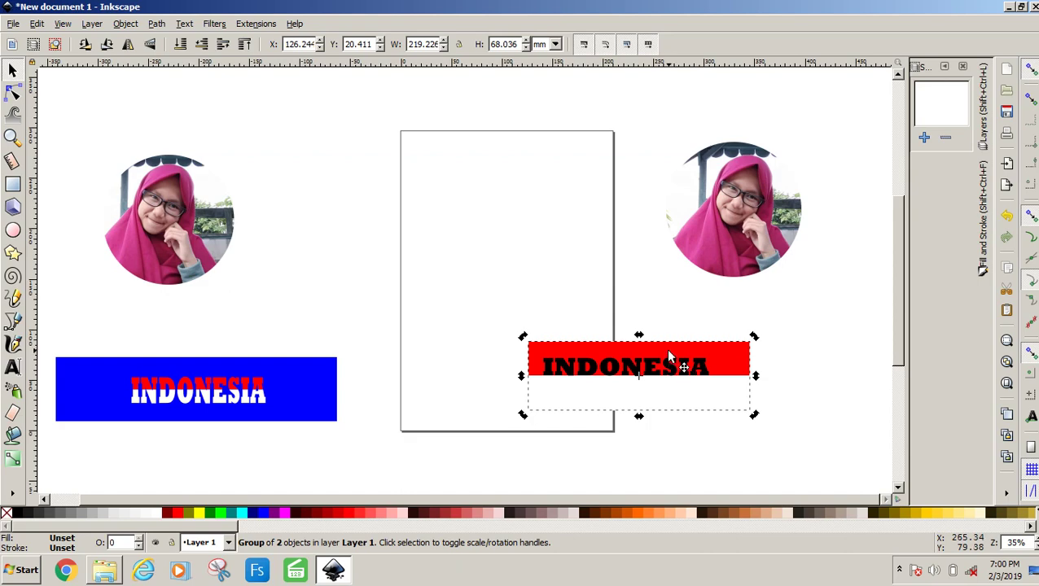
Nudge the flag up slightly and stretch the INDONESIA text taller
drag(668, 362, 671, 348)
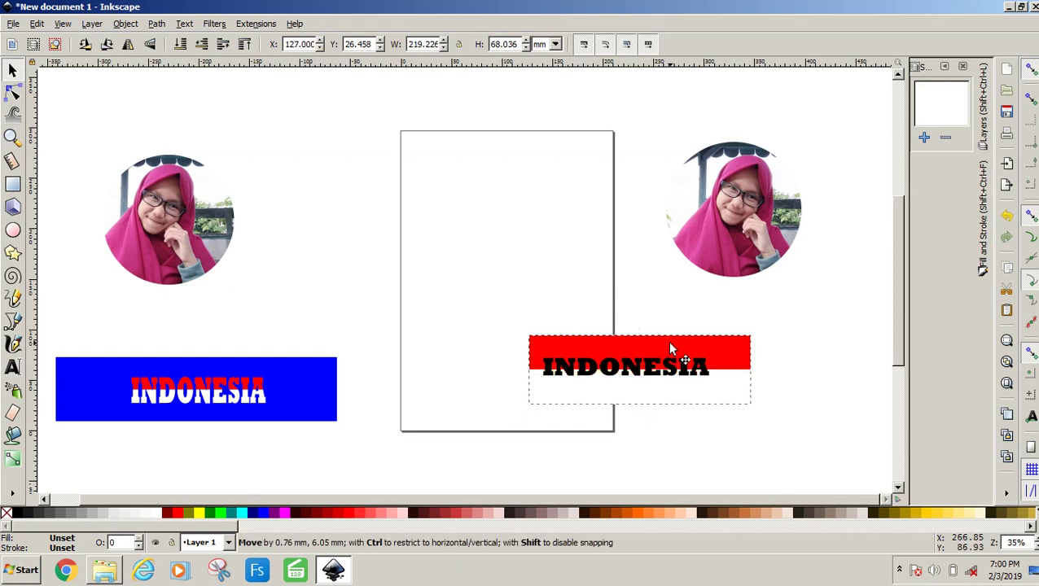
click(656, 373)
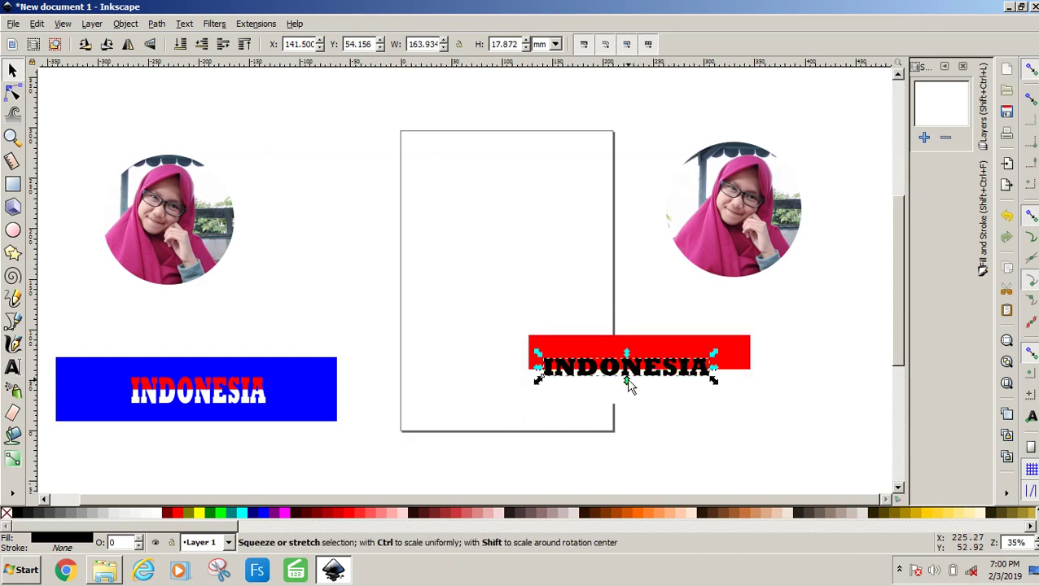
drag(628, 381, 628, 388)
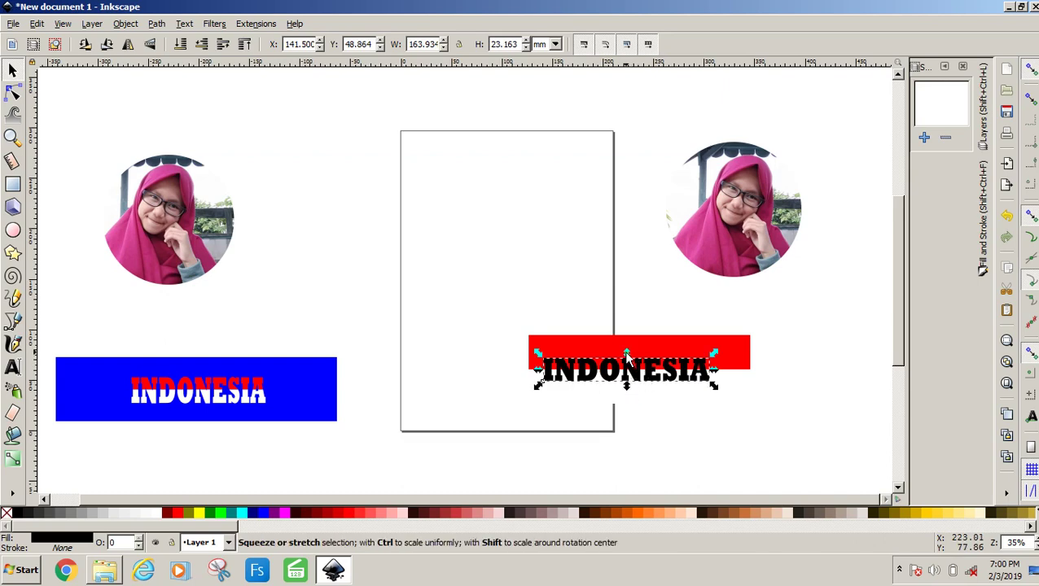
drag(625, 364, 633, 364)
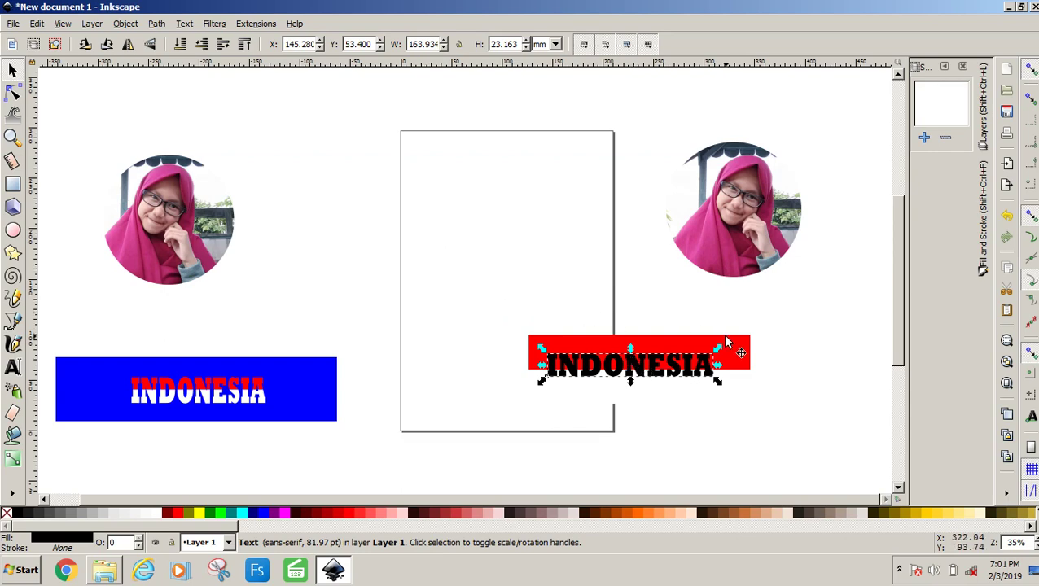
Adjust the text's transparency and stacking so INDONESIA shows above the flag
click(738, 356)
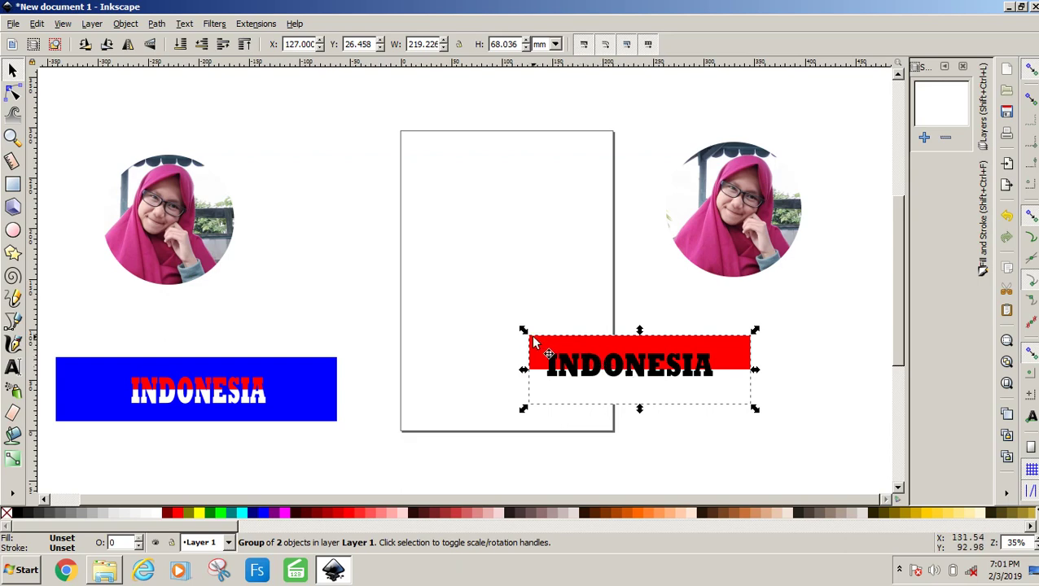
click(599, 371)
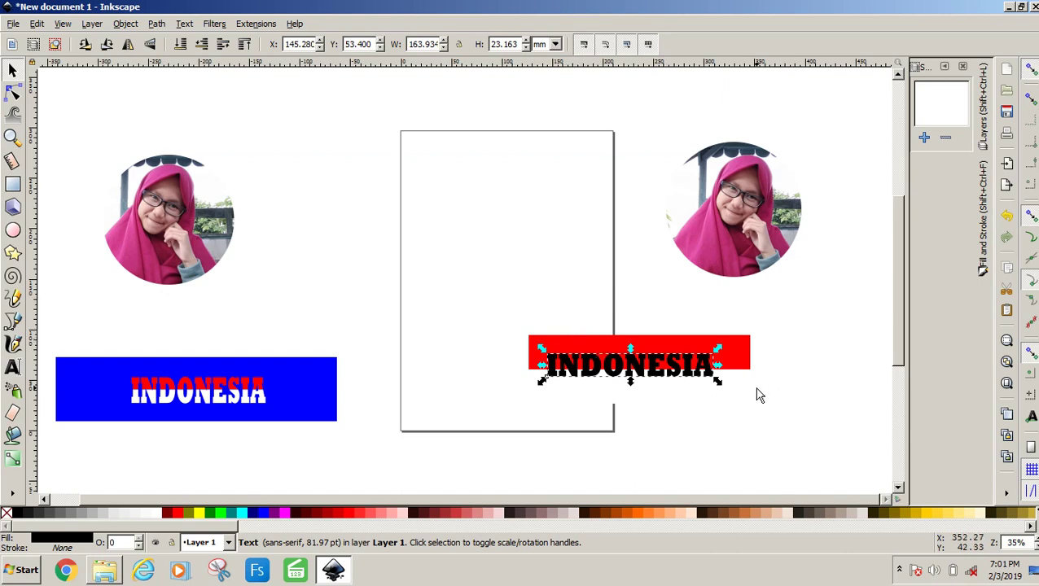
key(Return)
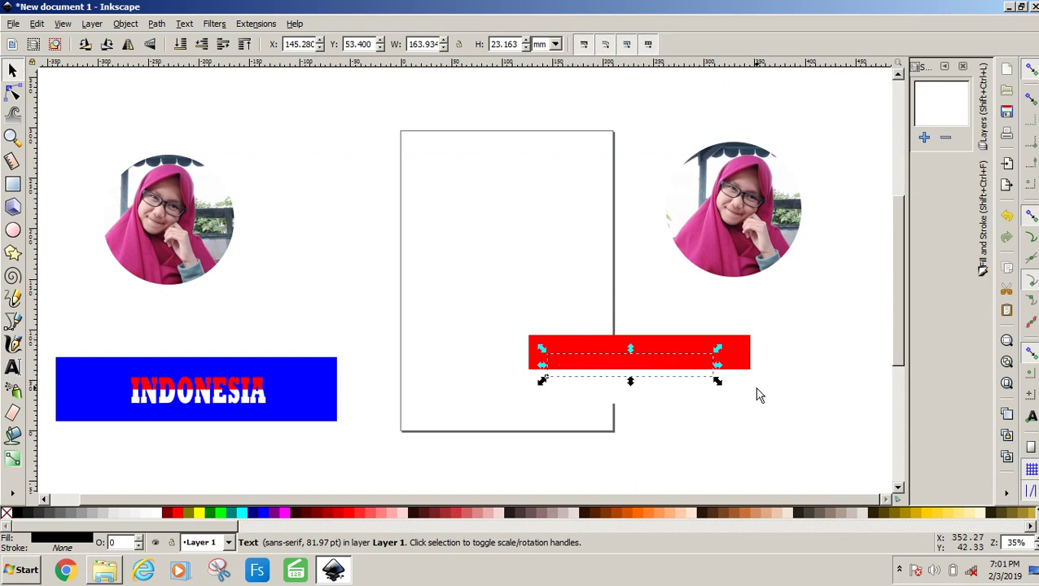
click(689, 312)
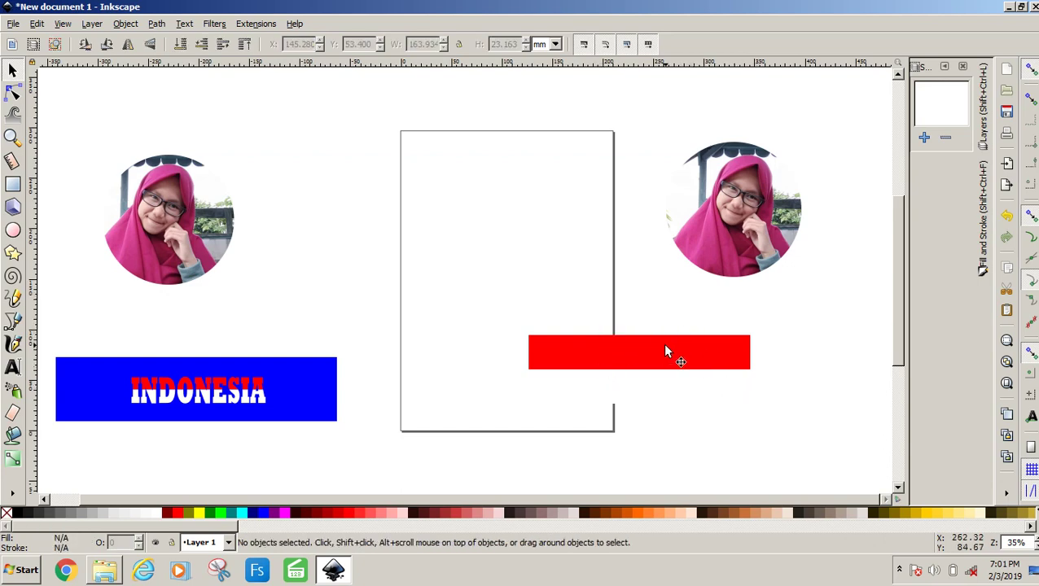
click(673, 348)
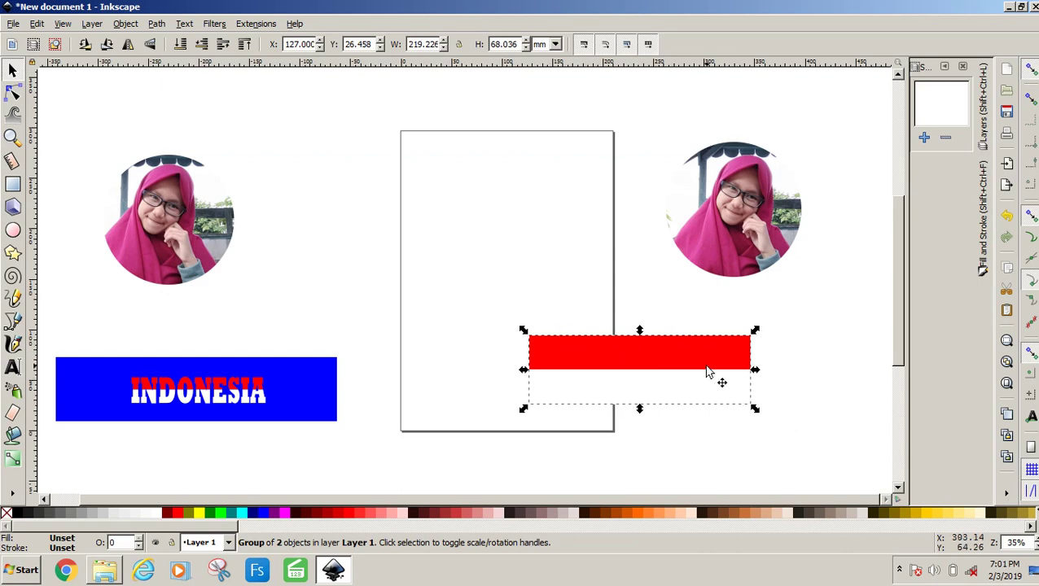
key(Page_Down)
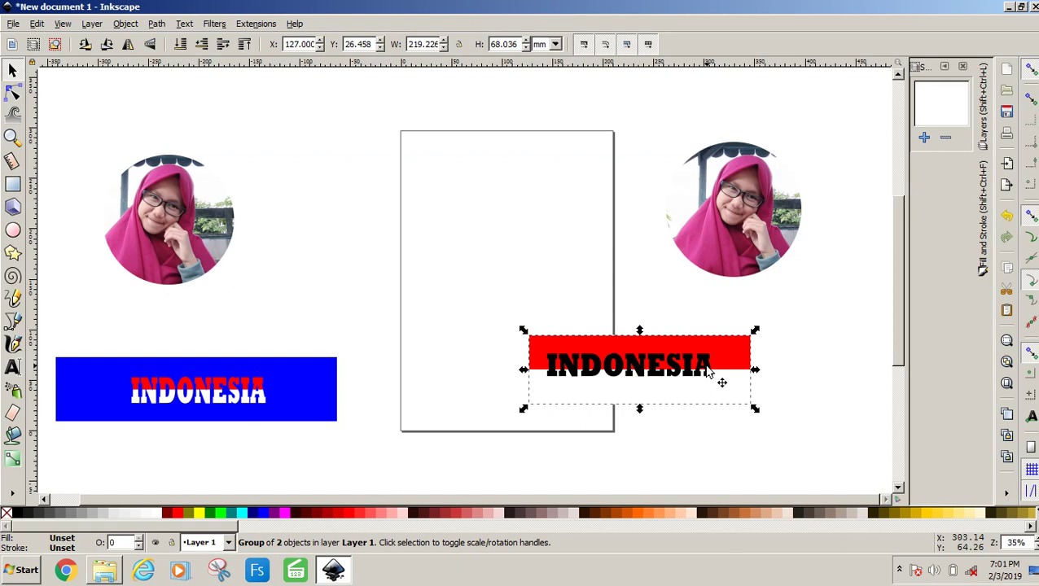
Move INDONESIA down to straddle the line between the red and white bars
click(597, 371)
drag(597, 373, 598, 379)
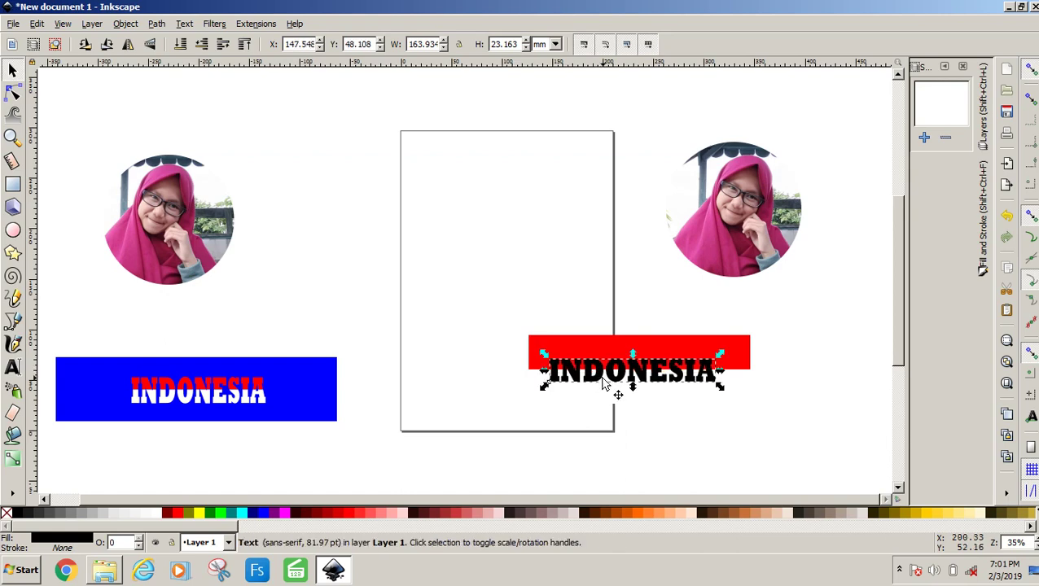
click(481, 322)
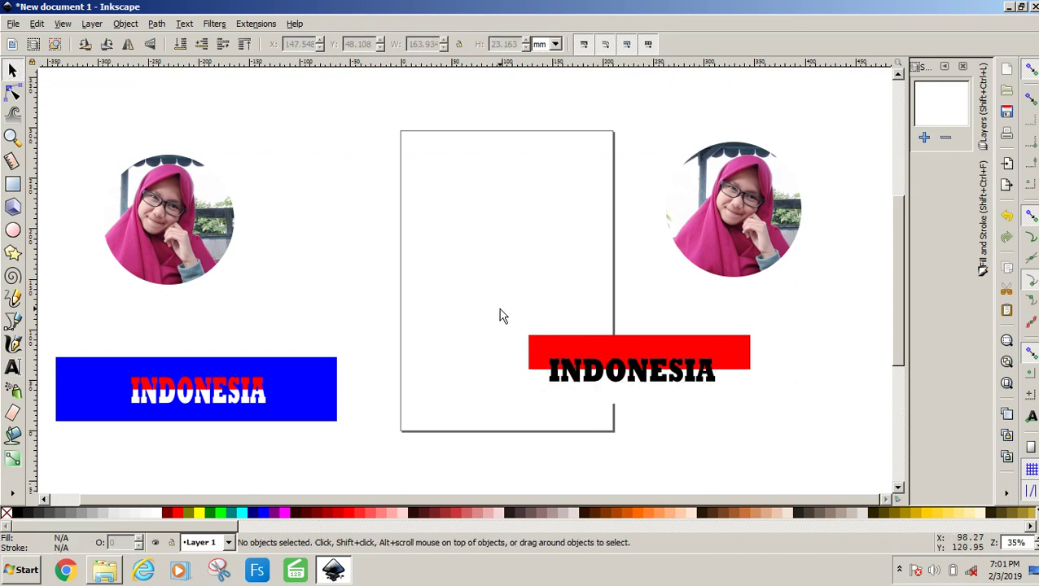
Select the INDONESIA text and flag group and apply Set Clip, giving 163.934 mm striped lettering
drag(500, 311, 807, 434)
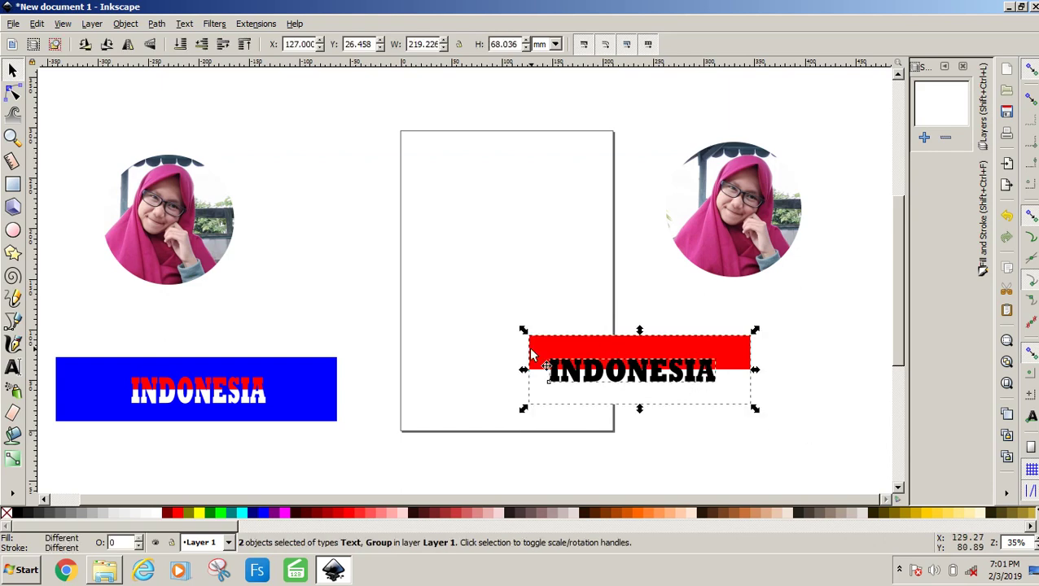
right_click(595, 376)
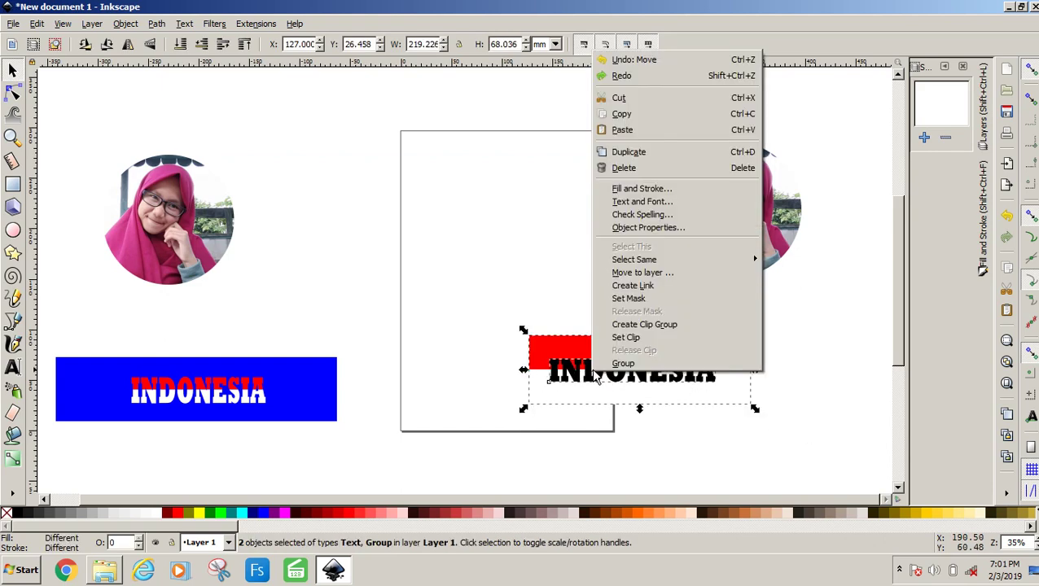
click(625, 337)
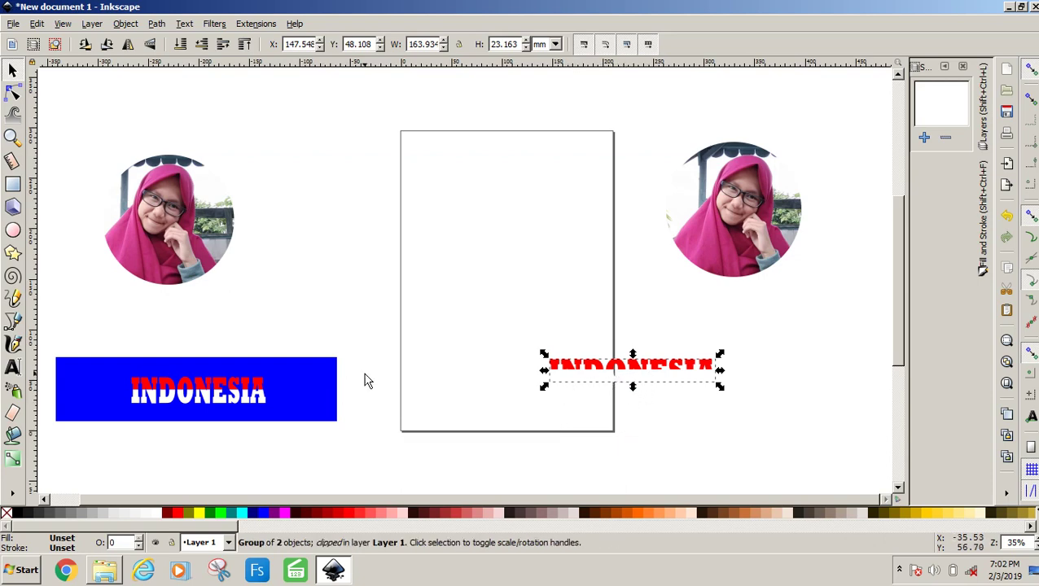
Draw a 243.417 × 65.768 mm blue rectangle over the text and send it behind
click(12, 184)
mouse_move(504, 338)
mouse_down()
mouse_move(755, 391)
mouse_move(751, 401)
mouse_up()
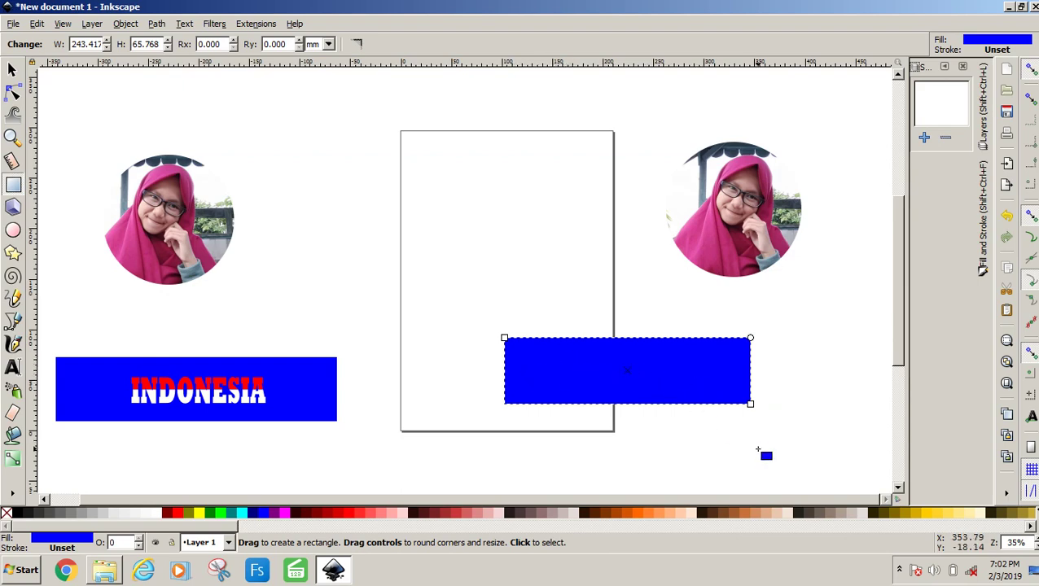
key(Page_Down)
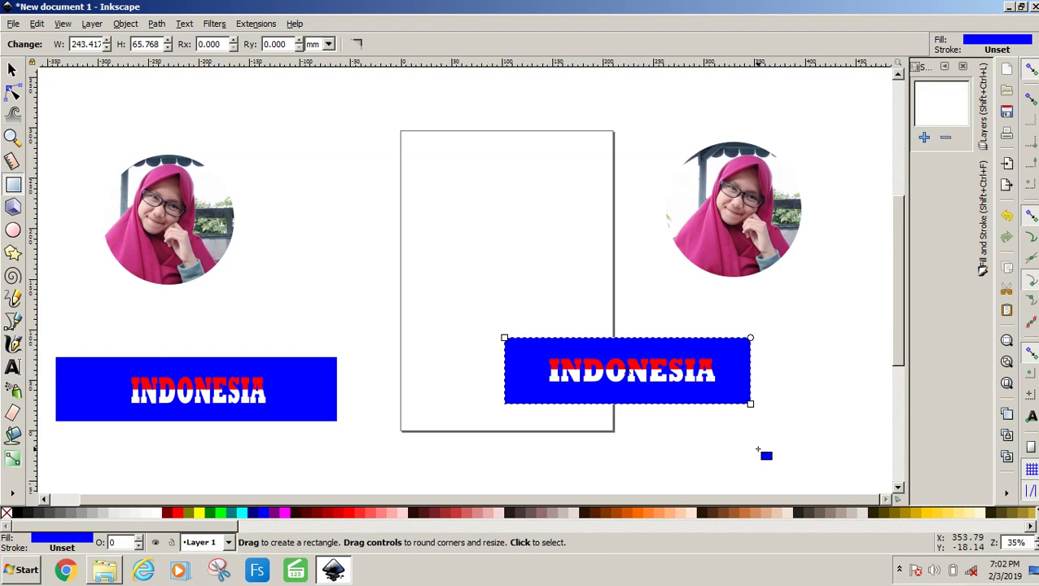